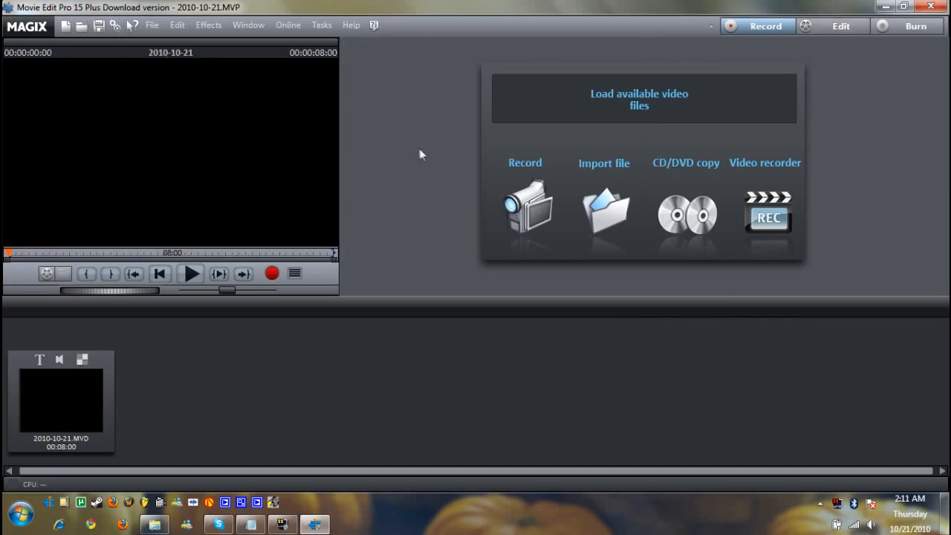
Switch to video editing and place 2010-10-20.mp4 from the Videos folder at the start of track 1.
{"action": "left_click", "coordinate": [837, 28]}
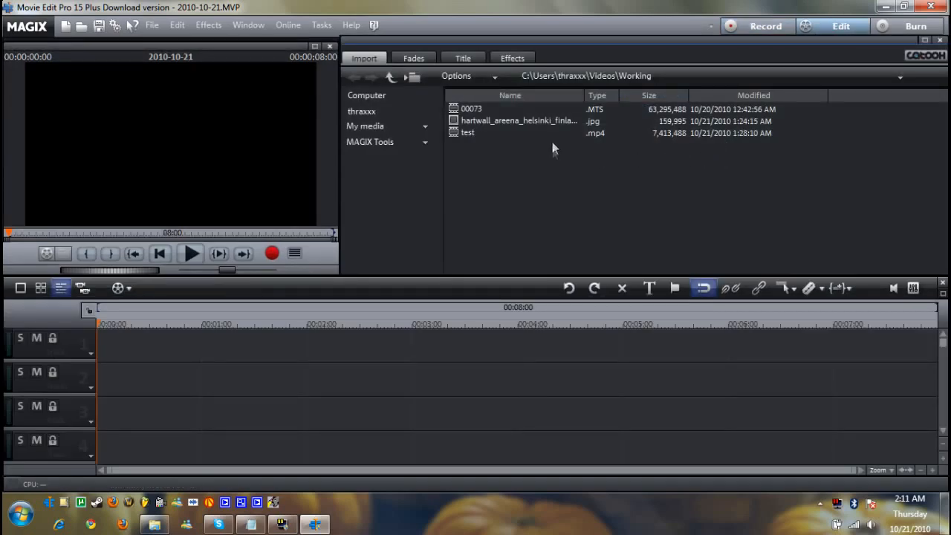
{"action": "left_click", "coordinate": [395, 79]}
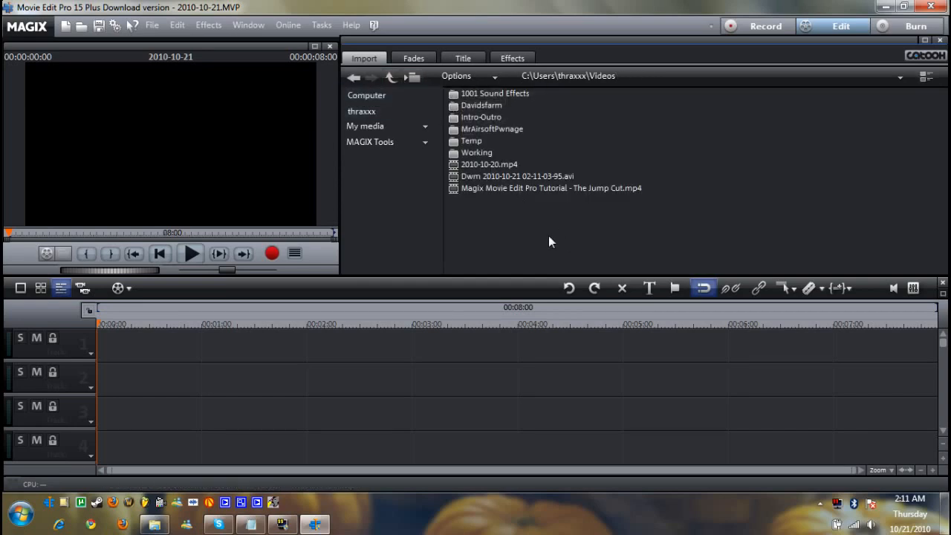
{"action": "left_click_drag", "start_coordinate": [473, 163], "coordinate": [151, 330]}
{"action": "left_click_drag", "start_coordinate": [97, 349], "coordinate": [97, 350]}
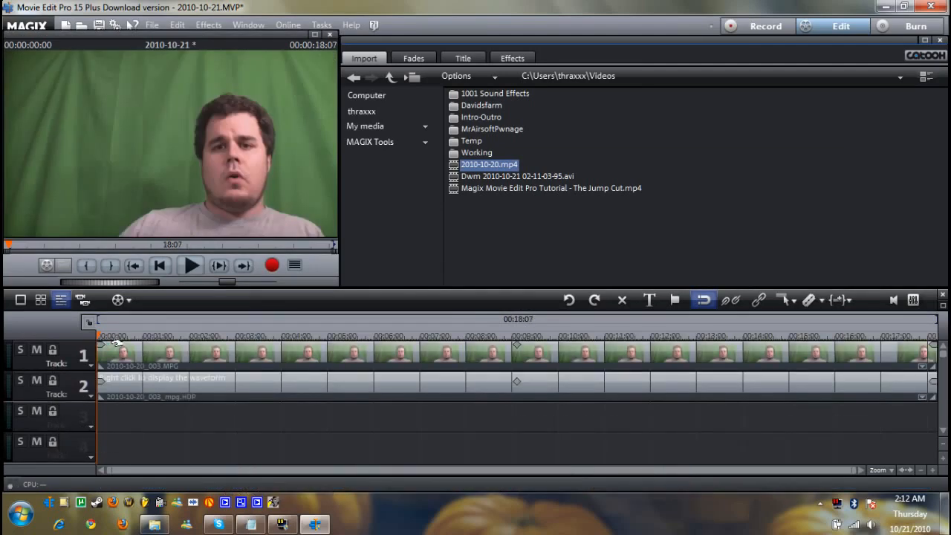
Display the waveform of the clip's audio and move the video and its audio down to tracks 2 and 3.
{"action": "left_click", "coordinate": [160, 384]}
{"action": "right_click", "coordinate": [160, 383]}
{"action": "left_click", "coordinate": [212, 129]}
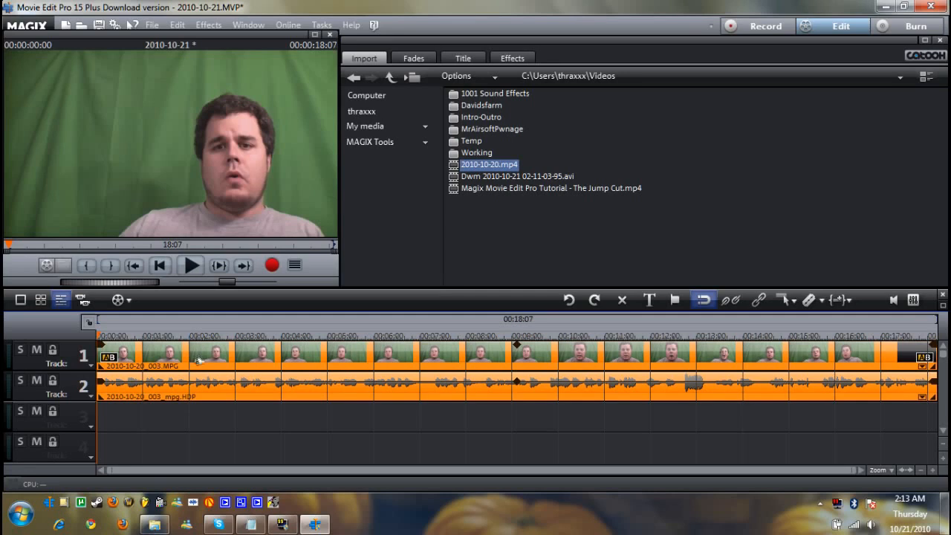
{"action": "left_click_drag", "start_coordinate": [199, 353], "coordinate": [199, 384]}
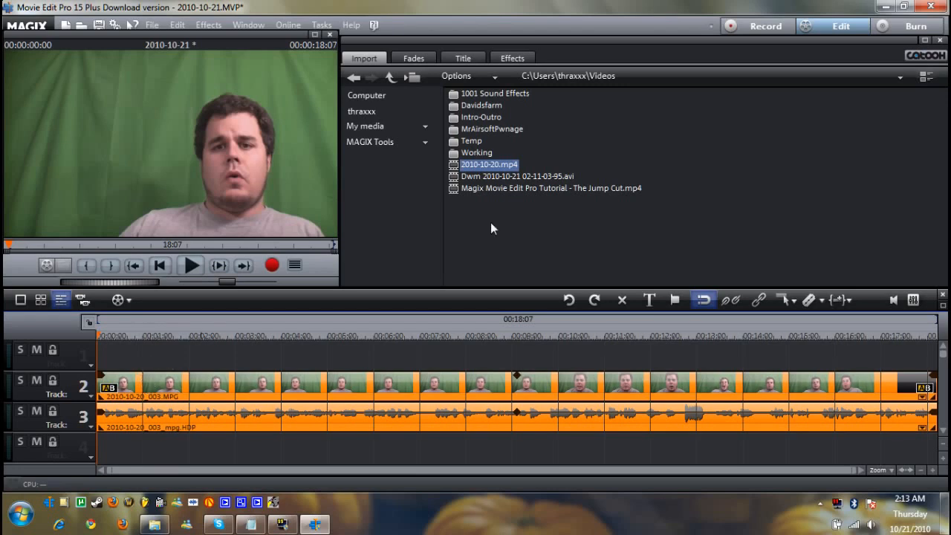
Add the hartwall_areena_helsinki picture from the Working folder to the start of track 1 and extend it to the video's full length.
{"action": "double_click", "coordinate": [480, 153]}
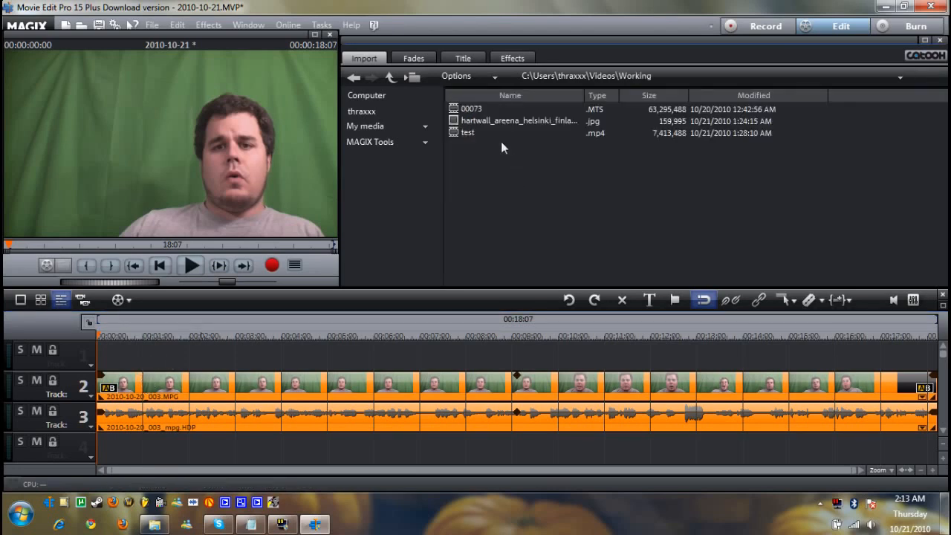
{"action": "left_click_drag", "start_coordinate": [497, 121], "coordinate": [126, 353]}
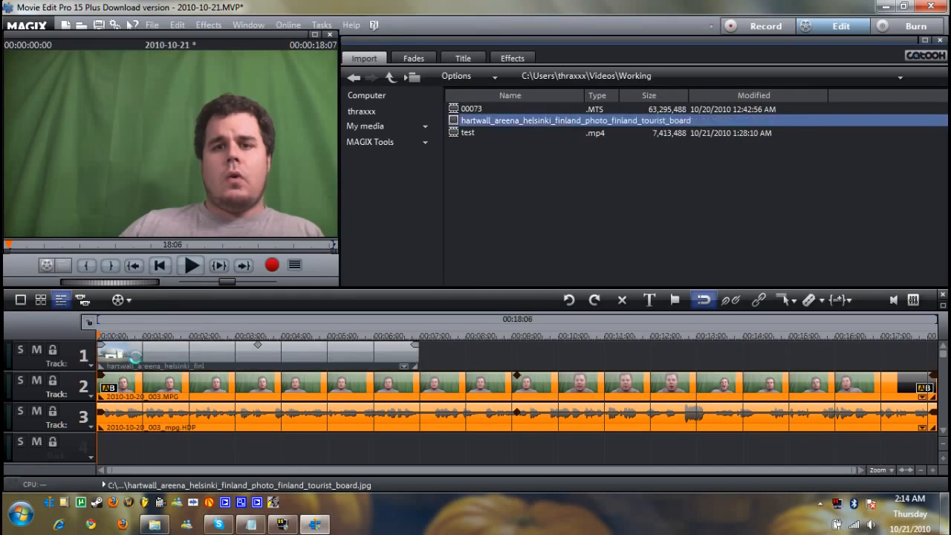
{"action": "left_click_drag", "start_coordinate": [415, 356], "coordinate": [929, 356]}
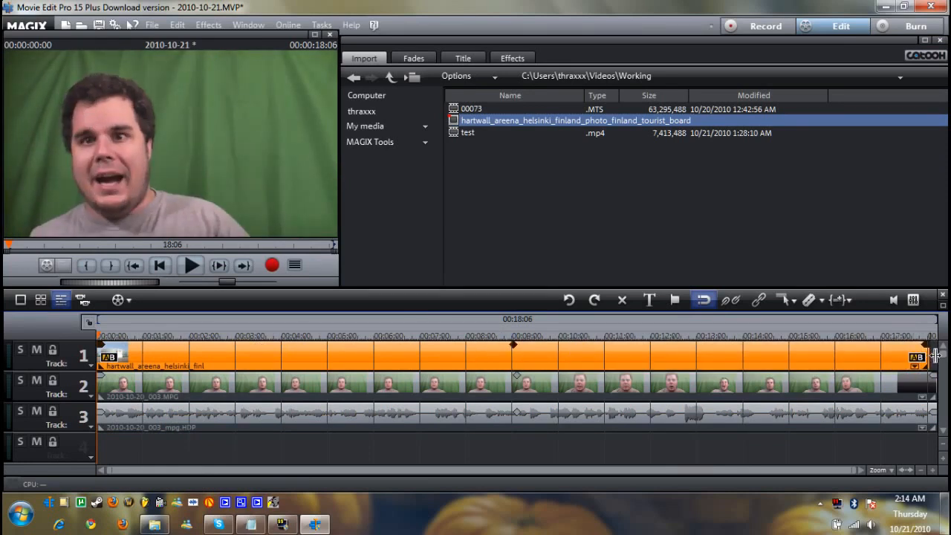
{"action": "left_click_drag", "start_coordinate": [938, 356], "coordinate": [936, 356]}
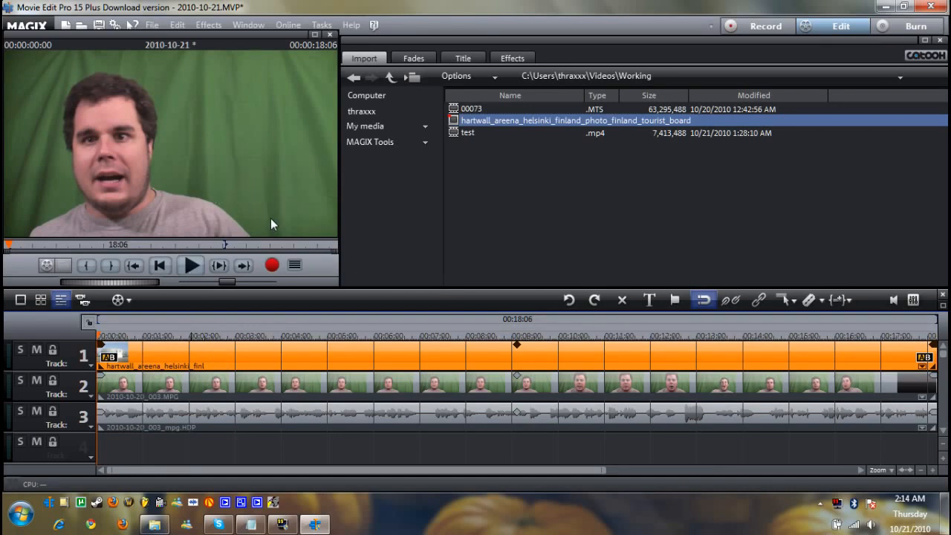
Try the arena picture on track 4 below the video, and return it to track 1.
{"action": "left_click", "coordinate": [295, 355]}
{"action": "left_click_drag", "start_coordinate": [294, 355], "coordinate": [277, 448]}
{"action": "mouse_move", "coordinate": [95, 334]}
{"action": "left_mouse_down"}
{"action": "mouse_move", "coordinate": [127, 335]}
{"action": "mouse_move", "coordinate": [98, 338]}
{"action": "left_mouse_up"}
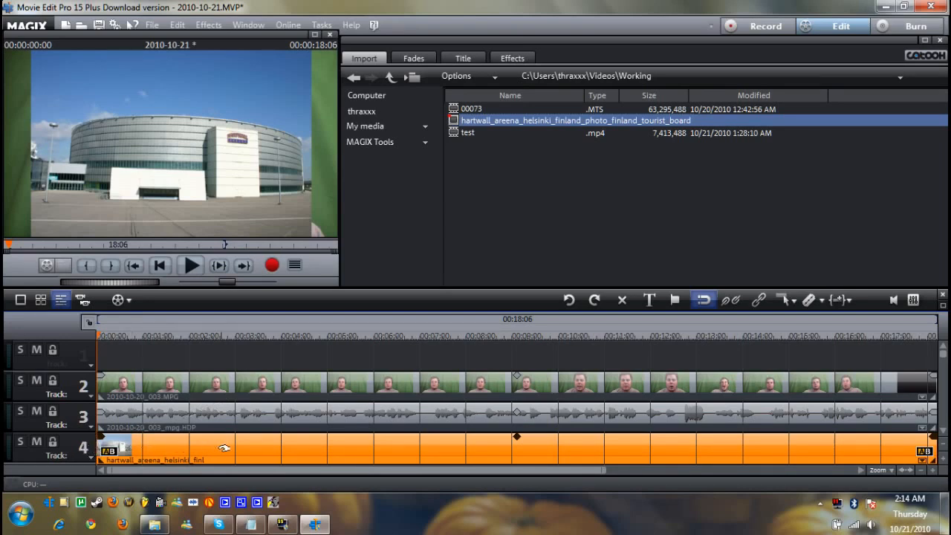
{"action": "left_click_drag", "start_coordinate": [224, 448], "coordinate": [223, 354]}
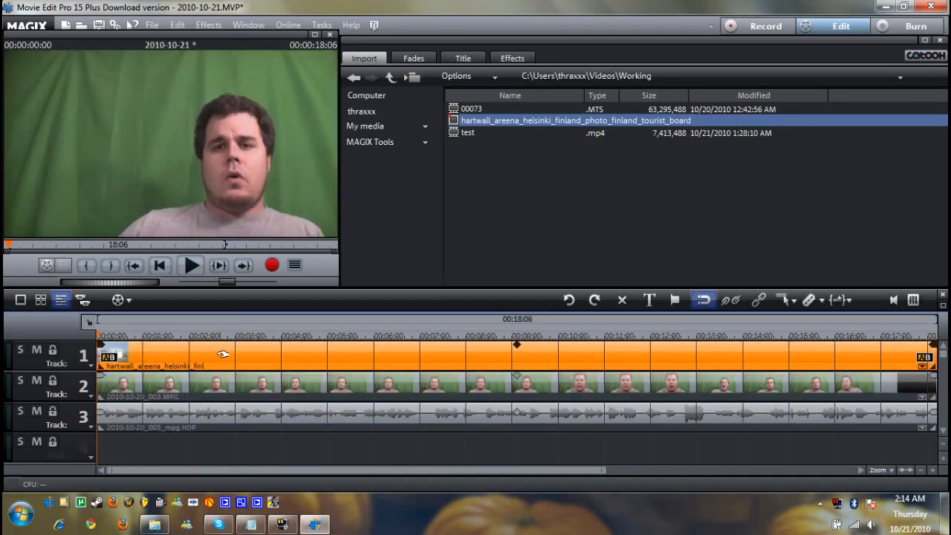
Apply a green Chroma key to the video clip on track 2 and lower its threshold until the green haze is gone.
{"action": "left_click", "coordinate": [169, 386]}
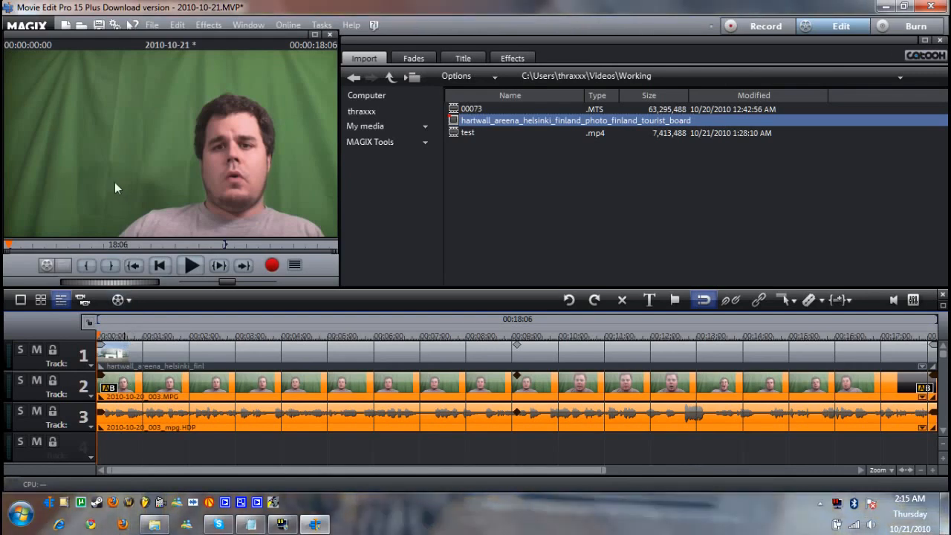
{"action": "left_click", "coordinate": [511, 60]}
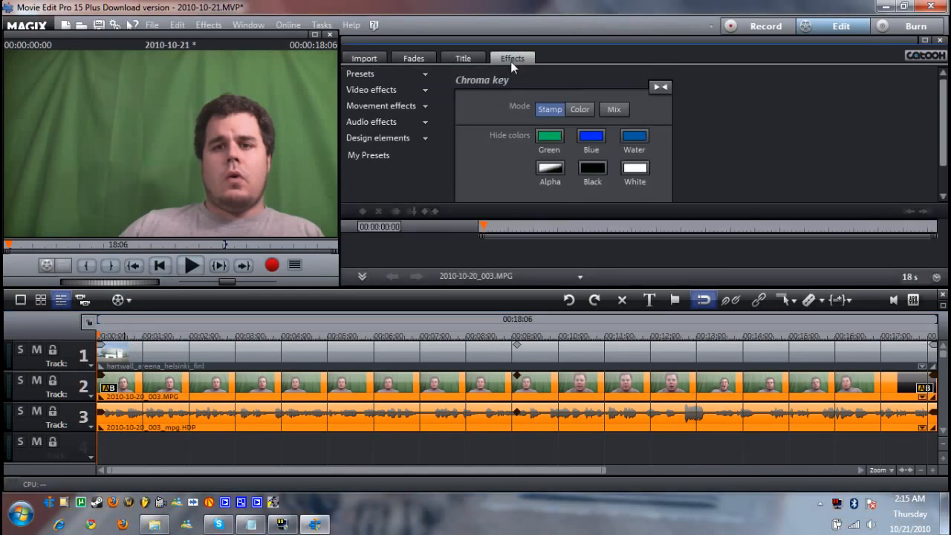
{"action": "left_click", "coordinate": [407, 93]}
{"action": "left_click", "coordinate": [391, 139]}
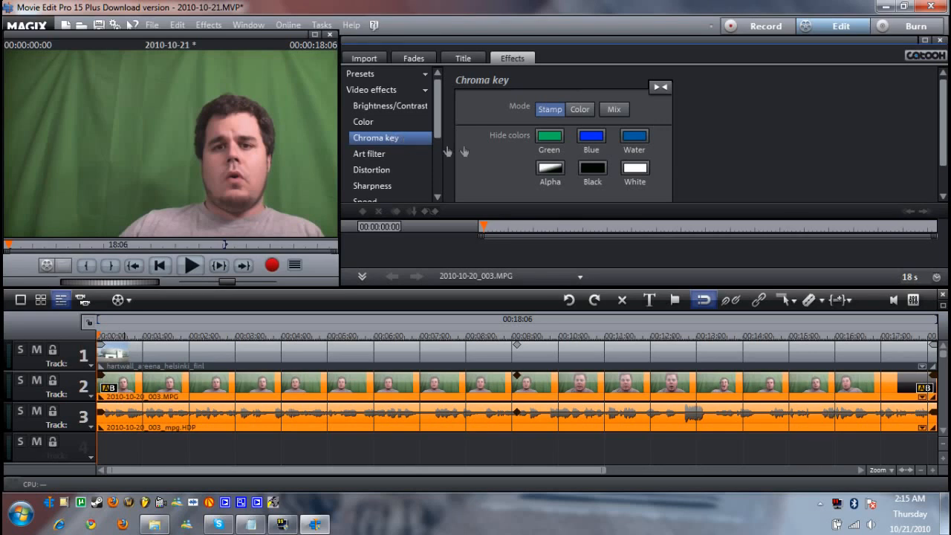
{"action": "left_click", "coordinate": [553, 135]}
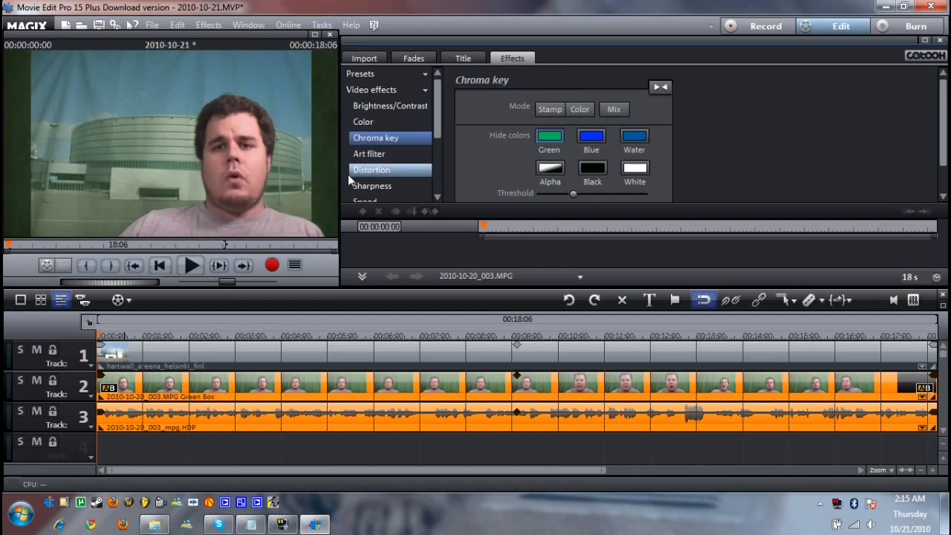
{"action": "scroll", "coordinate": [894, 178], "scroll_direction": "down", "scroll_amount": 2}
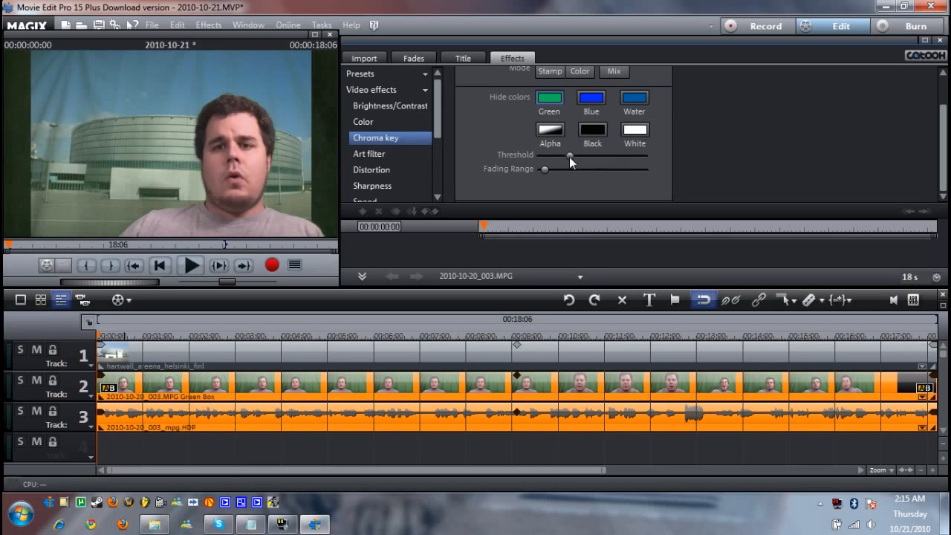
{"action": "left_click_drag", "start_coordinate": [566, 158], "coordinate": [551, 155]}
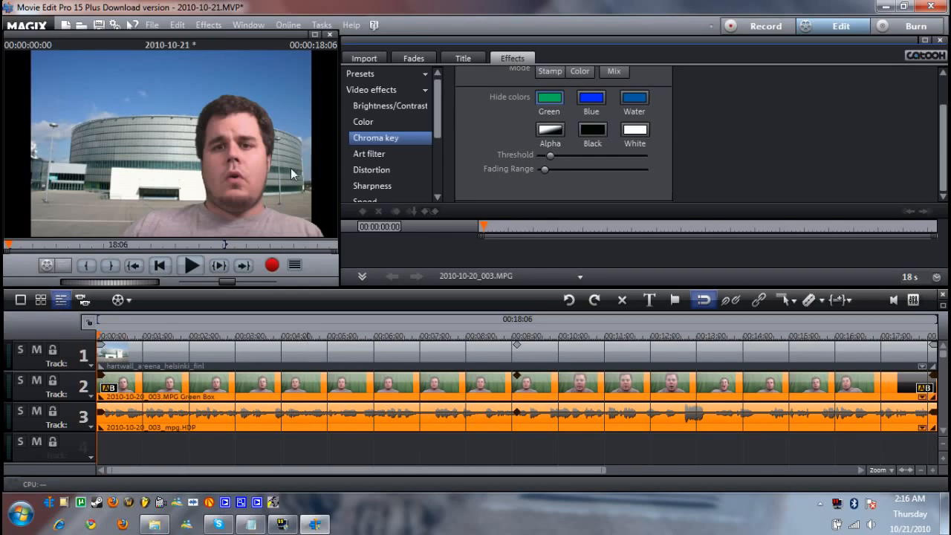
Try a different aspect ratio for the arena picture in its object properties, and undo the change.
{"action": "left_click", "coordinate": [238, 355]}
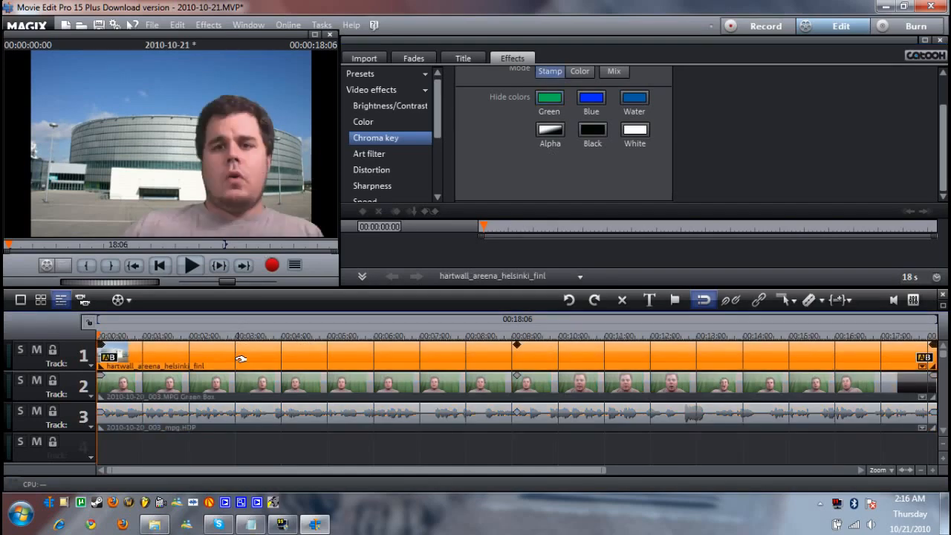
{"action": "right_click", "coordinate": [236, 355]}
{"action": "left_click", "coordinate": [277, 357]}
{"action": "left_click", "coordinate": [351, 277]}
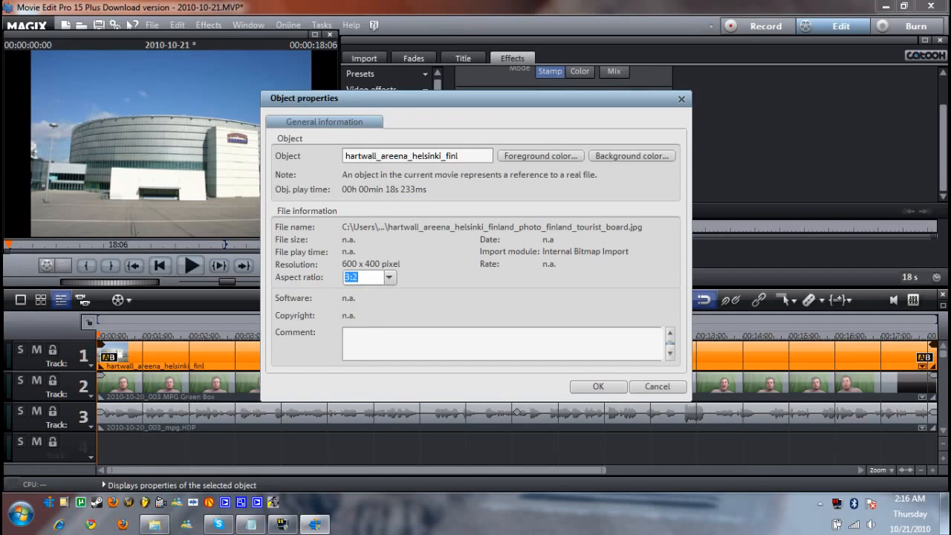
{"action": "key", "text": "Down"}
{"action": "left_click", "coordinate": [599, 386]}
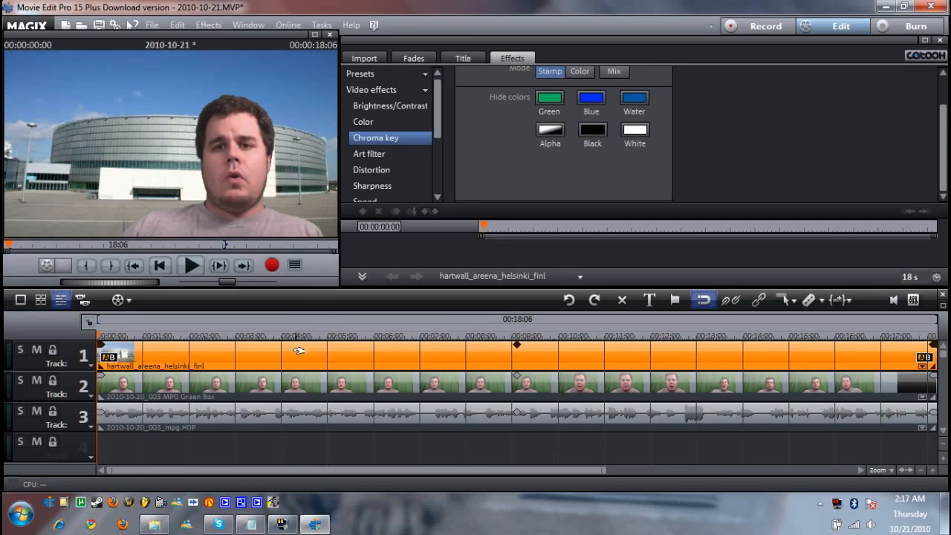
{"action": "left_click", "coordinate": [569, 301]}
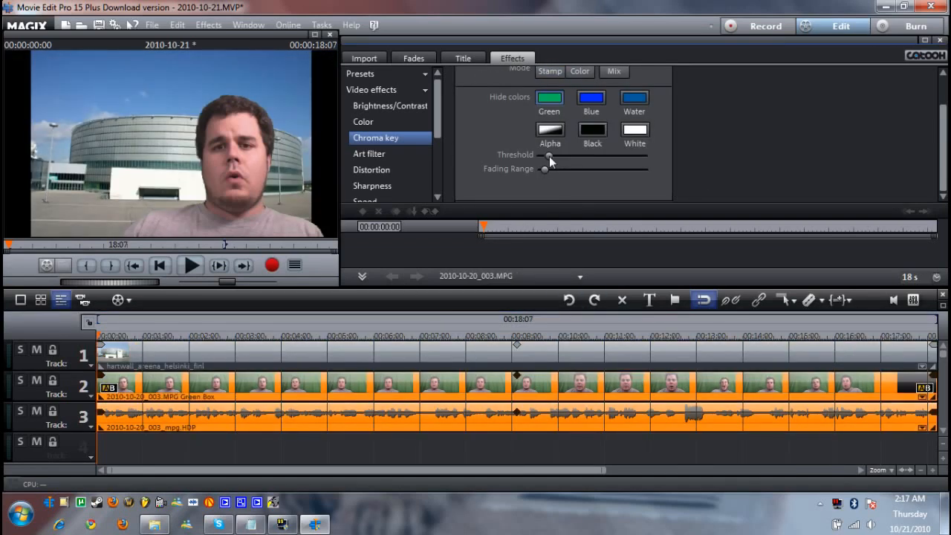
Enlarge the arena picture with Size/Position to about 655 x 437 pixels at position -7, -38 so it fills the frame.
{"action": "left_click", "coordinate": [398, 351]}
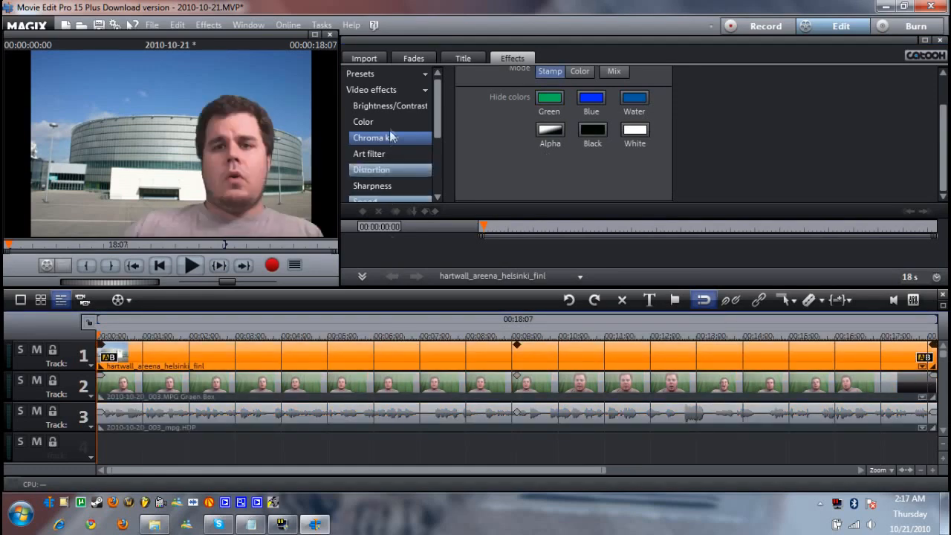
{"action": "left_click", "coordinate": [395, 89]}
{"action": "left_click", "coordinate": [396, 106]}
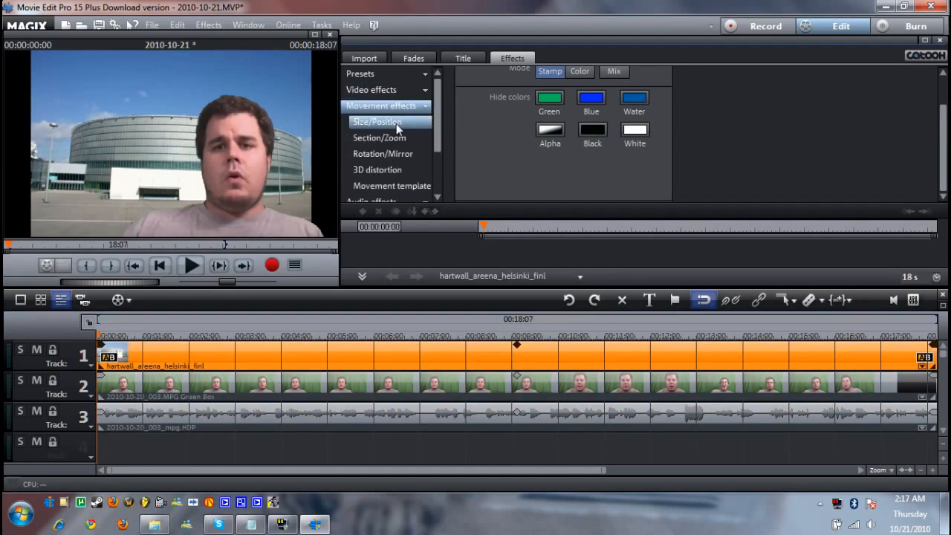
{"action": "left_click", "coordinate": [396, 123]}
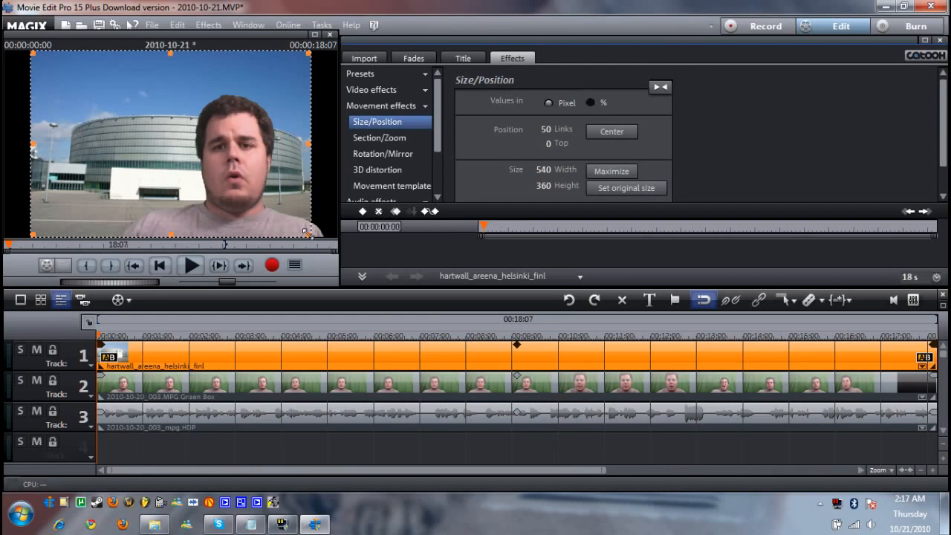
{"action": "left_click_drag", "start_coordinate": [307, 234], "coordinate": [332, 287]}
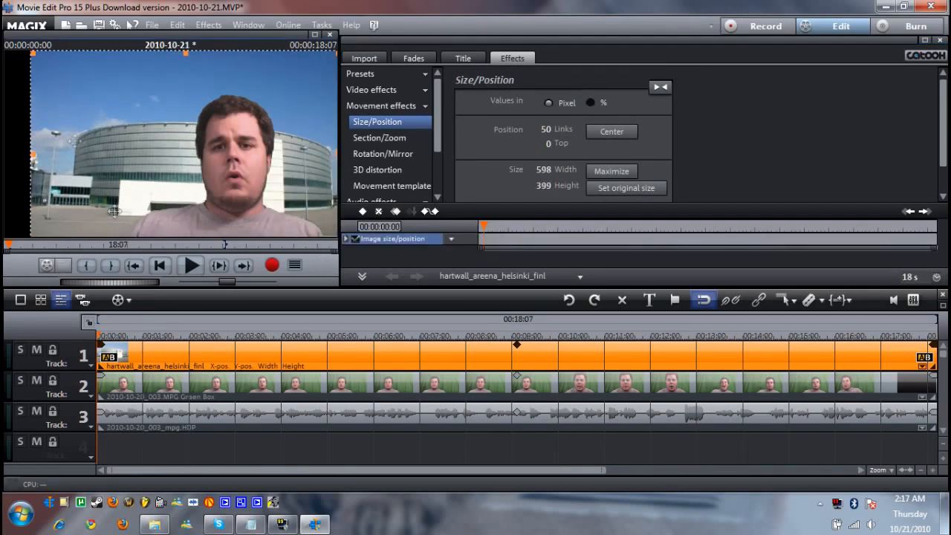
{"action": "left_click_drag", "start_coordinate": [32, 53], "coordinate": [3, 34]}
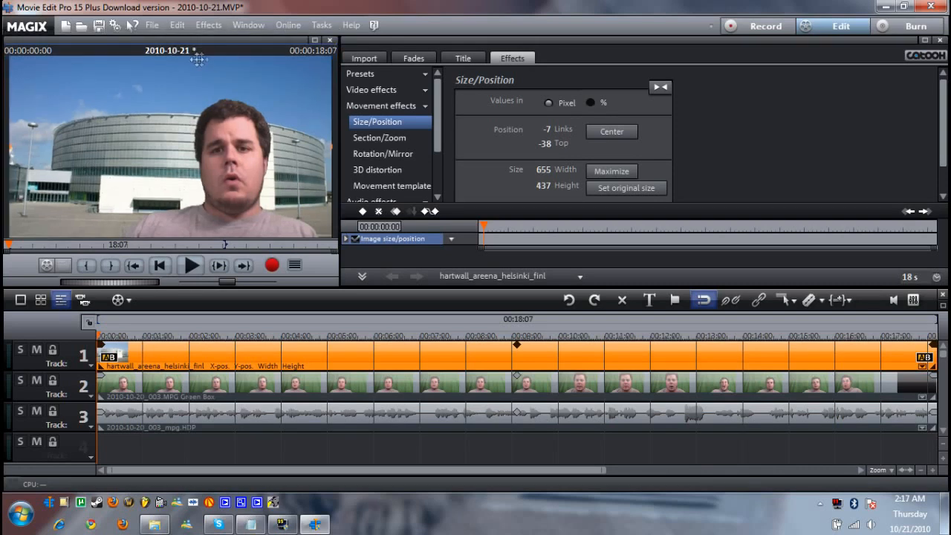
Export the movie as MPEG-4 video to 2010-10-21.mp4 at 1280x720, 30 frames per second and 16:9.
{"action": "left_click", "coordinate": [153, 26]}
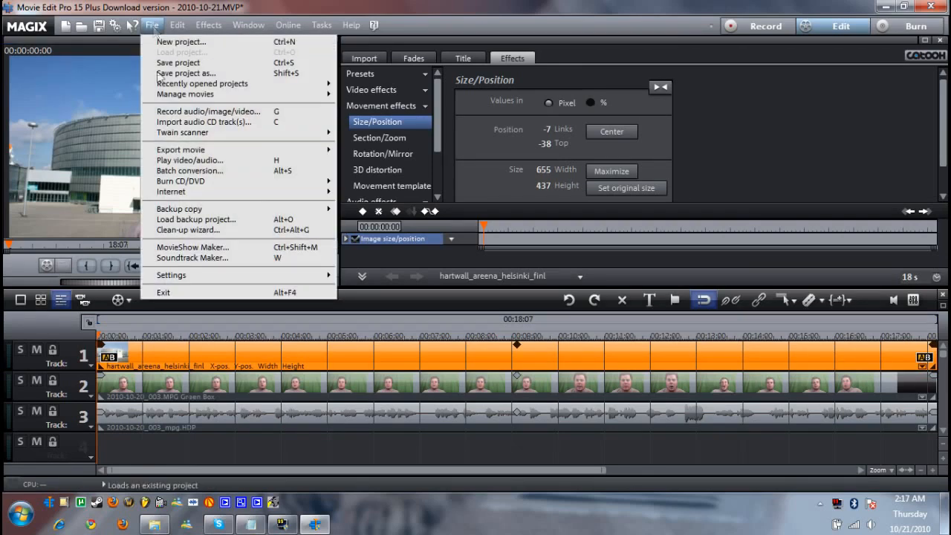
{"action": "mouse_move", "coordinate": [202, 152]}
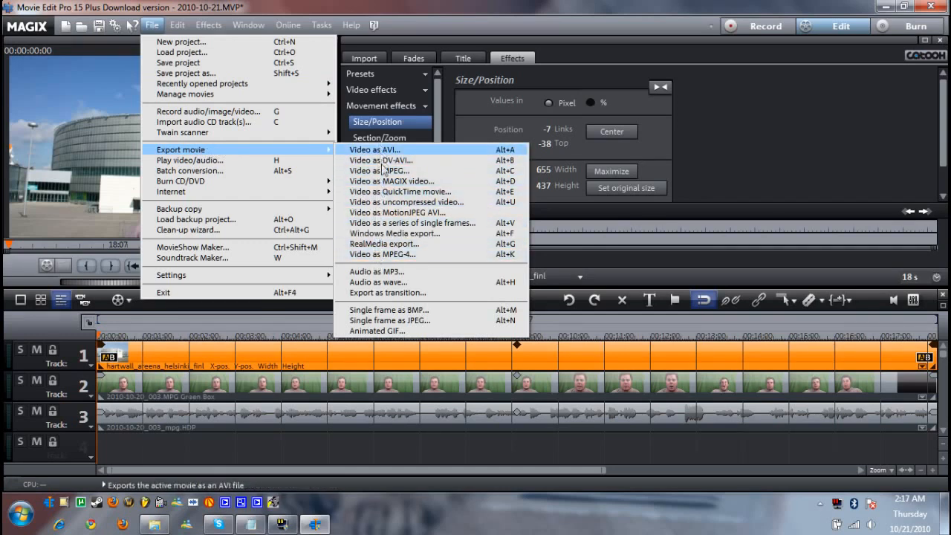
{"action": "left_click", "coordinate": [369, 255]}
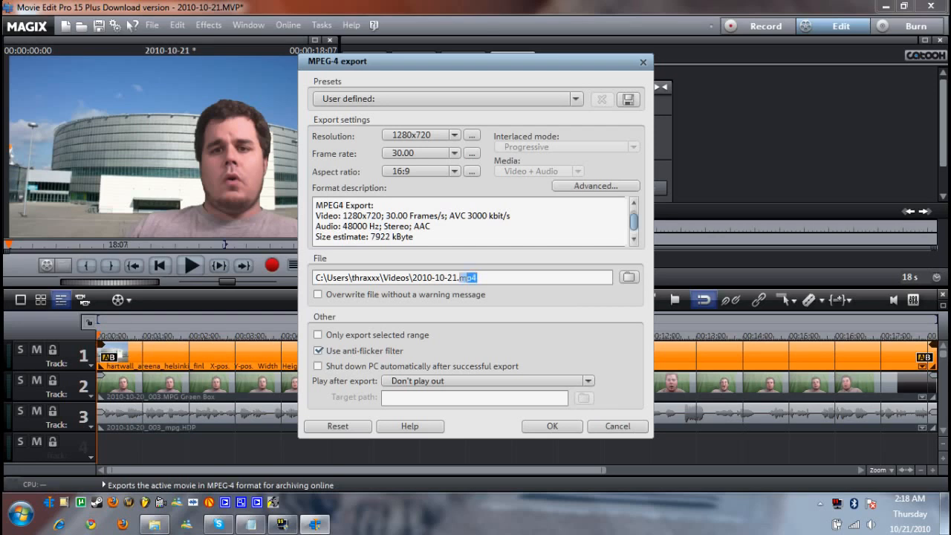
{"action": "left_click_drag", "start_coordinate": [477, 277], "coordinate": [410, 278]}
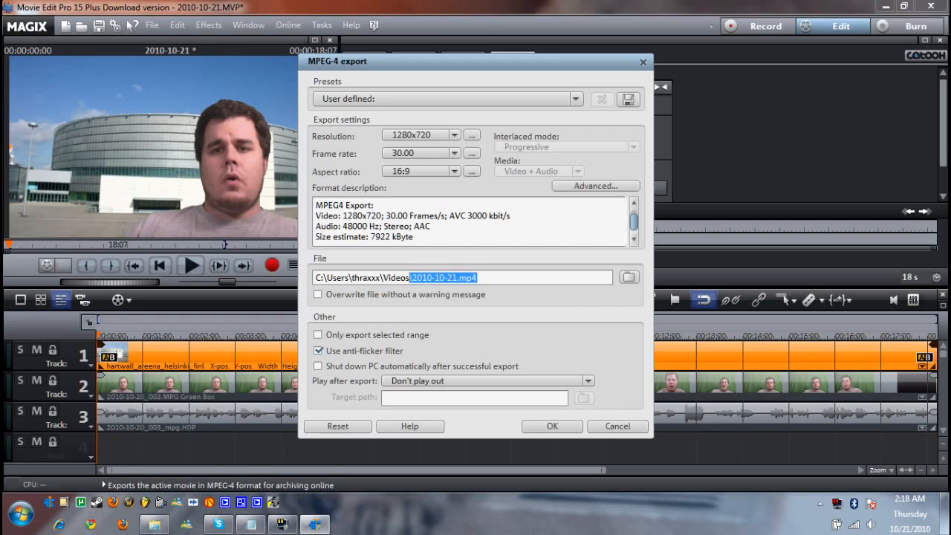
{"action": "left_click", "coordinate": [551, 429]}
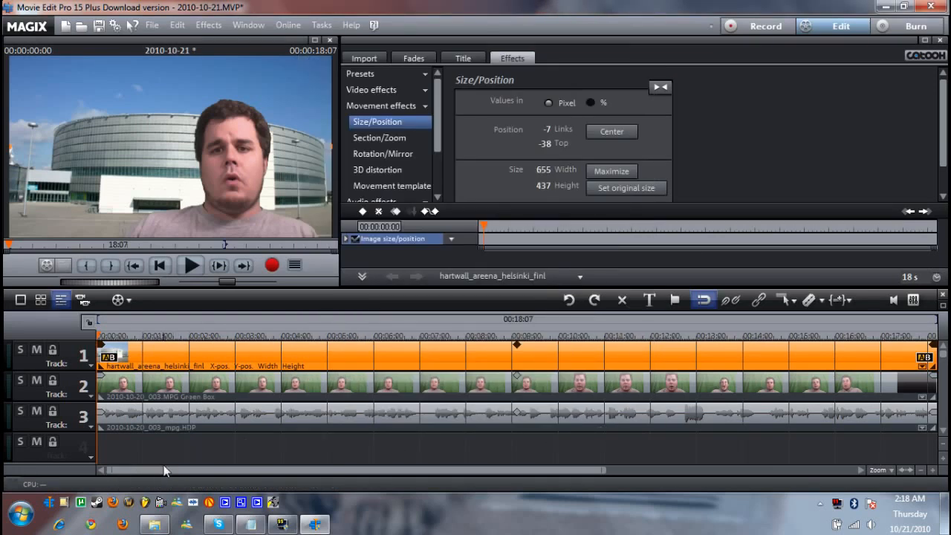